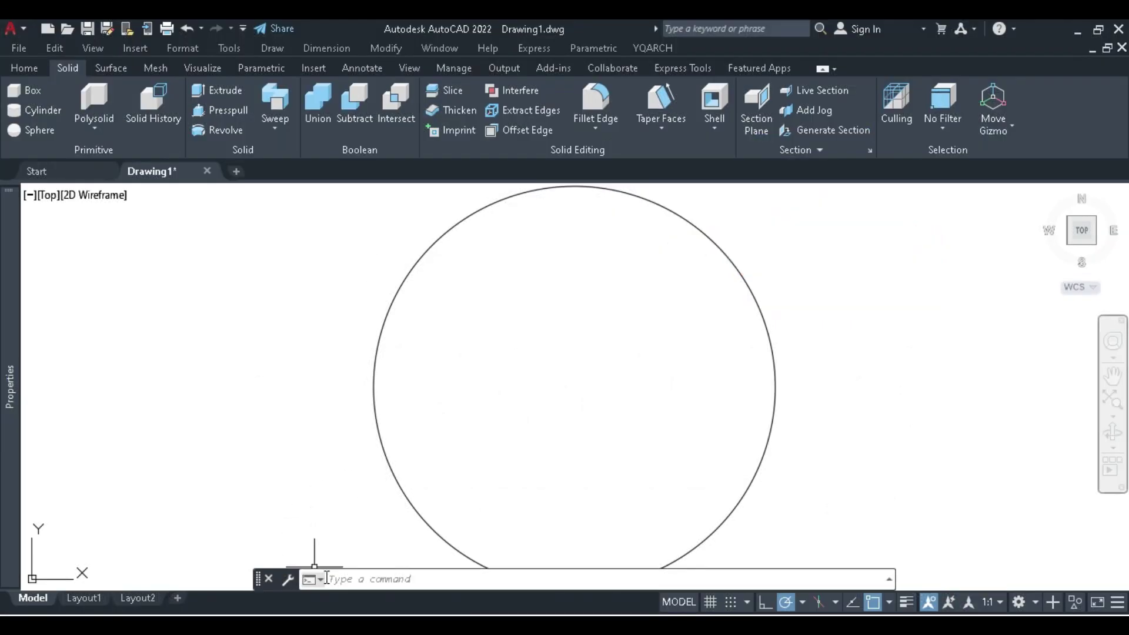
Open APPLOAD and browse the desktop to the PARED3D files
left_click(407, 579)
type("a")
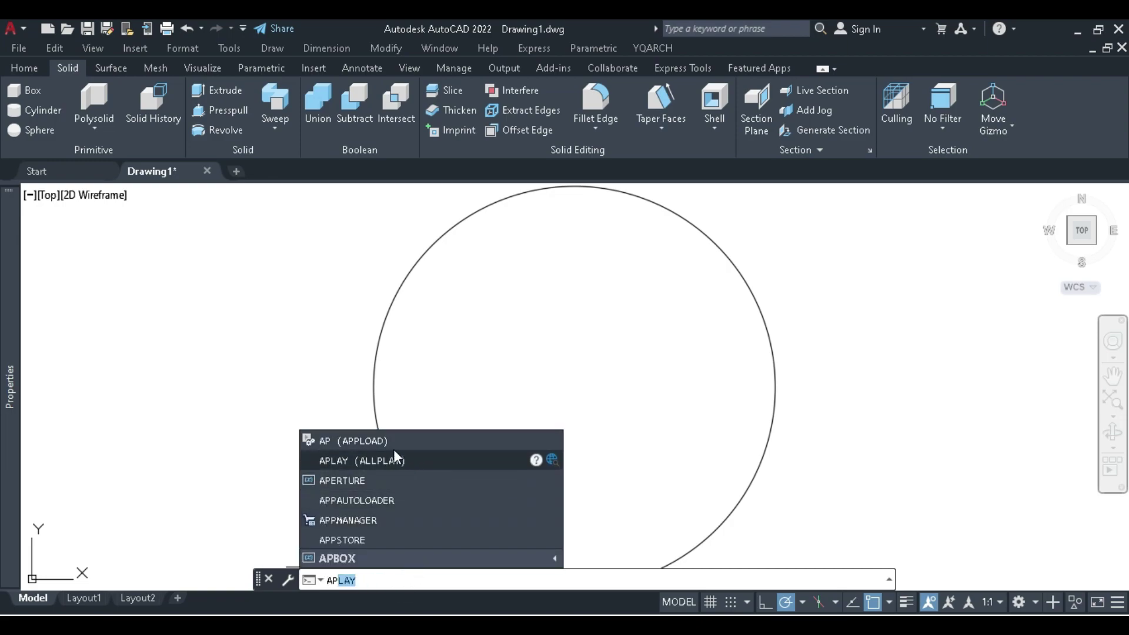
left_click(379, 440)
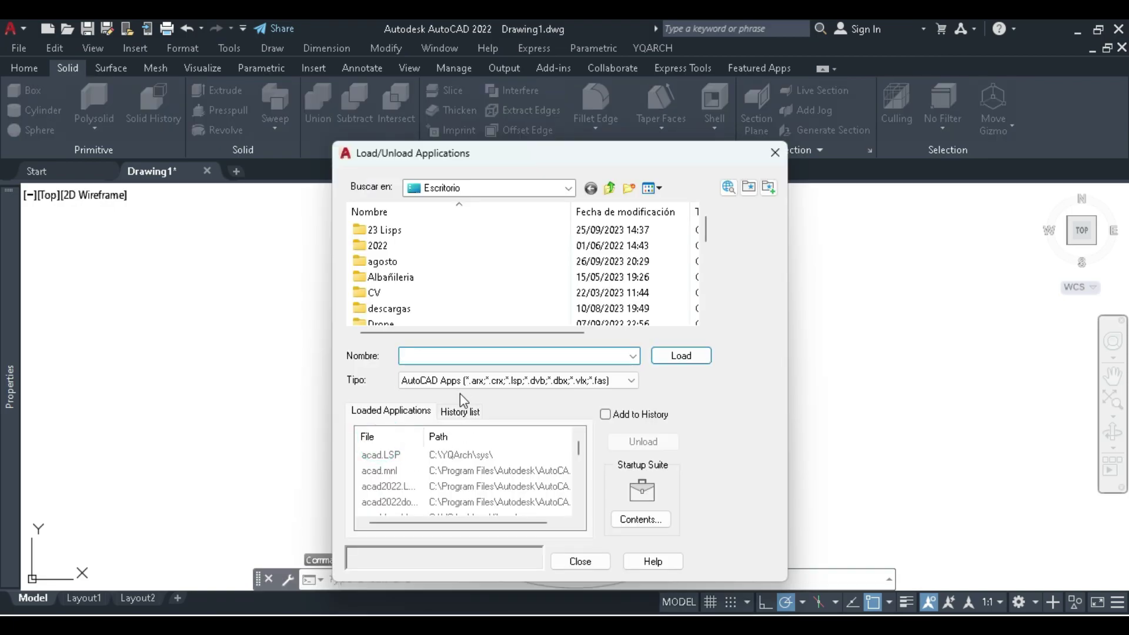
scroll(451, 287, "down", 5)
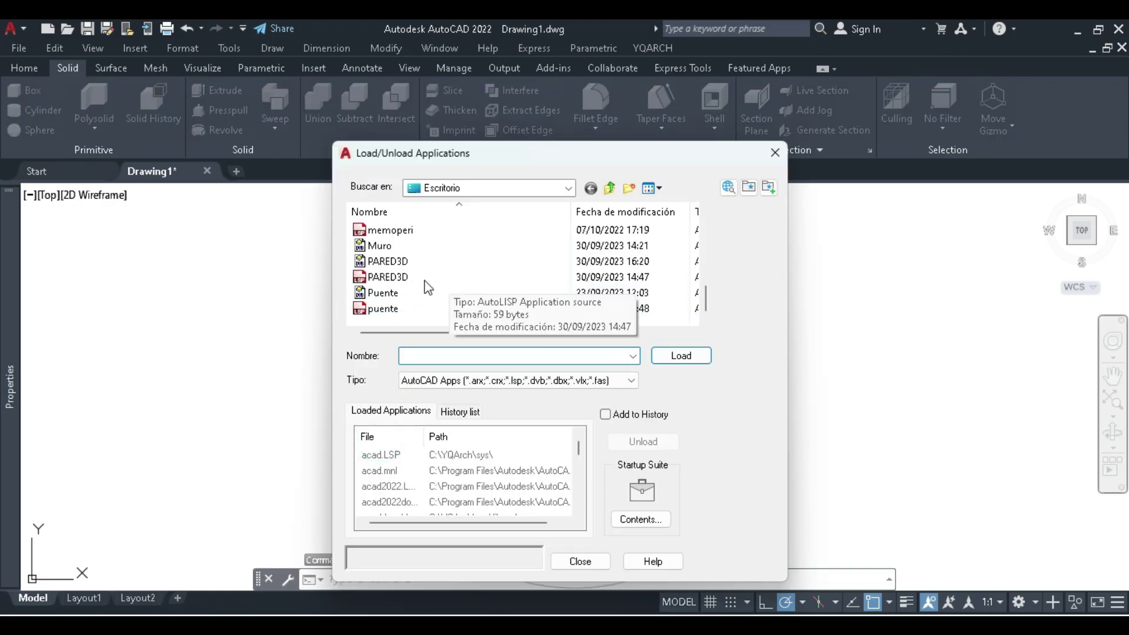
scroll(424, 287, "up", 2)
scroll(406, 281, "down", 1)
scroll(393, 277, "down", 1)
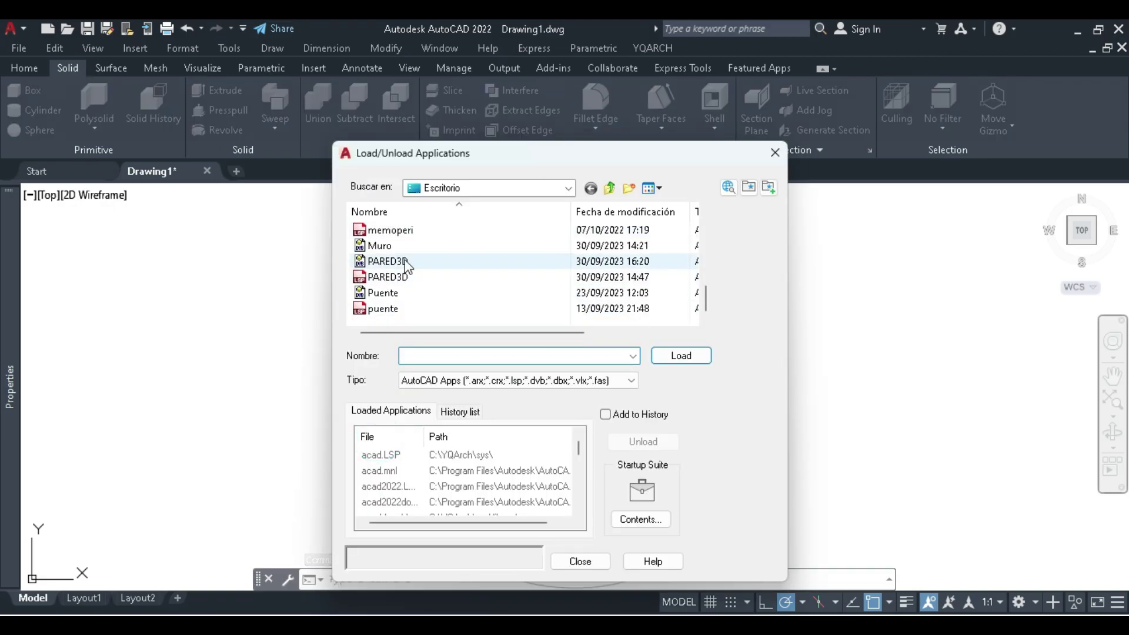
Load both PARED3D.lsp and PARED3D.dvb, close the loader, and begin the PARED3D command
left_click(405, 261)
left_click(406, 277, "shift")
left_click(680, 355)
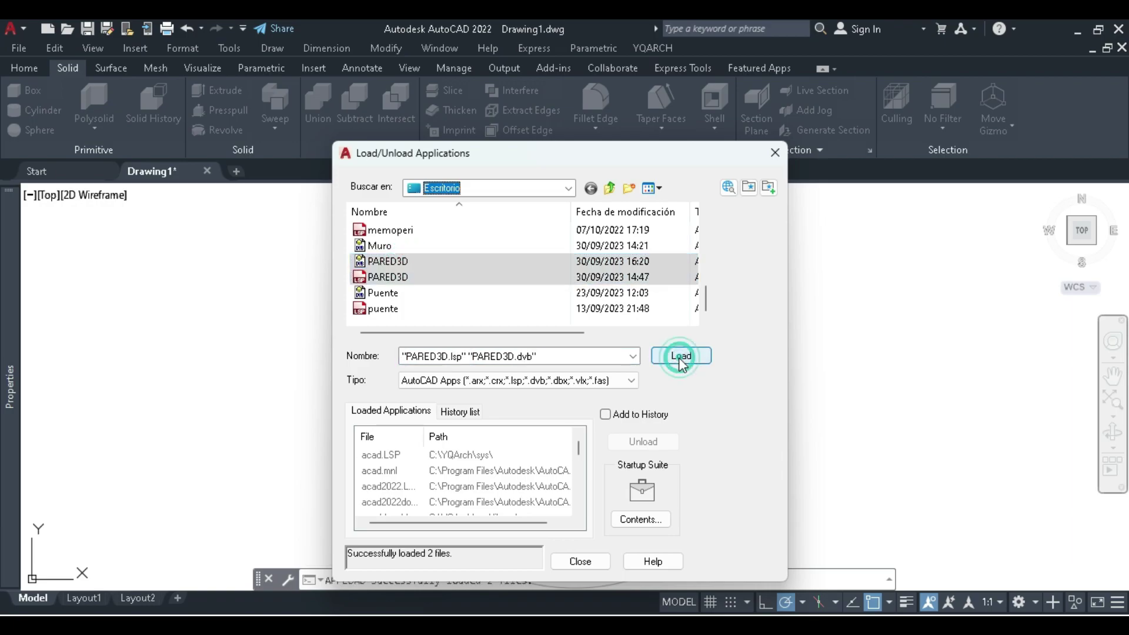
left_click(600, 557)
type("pa")
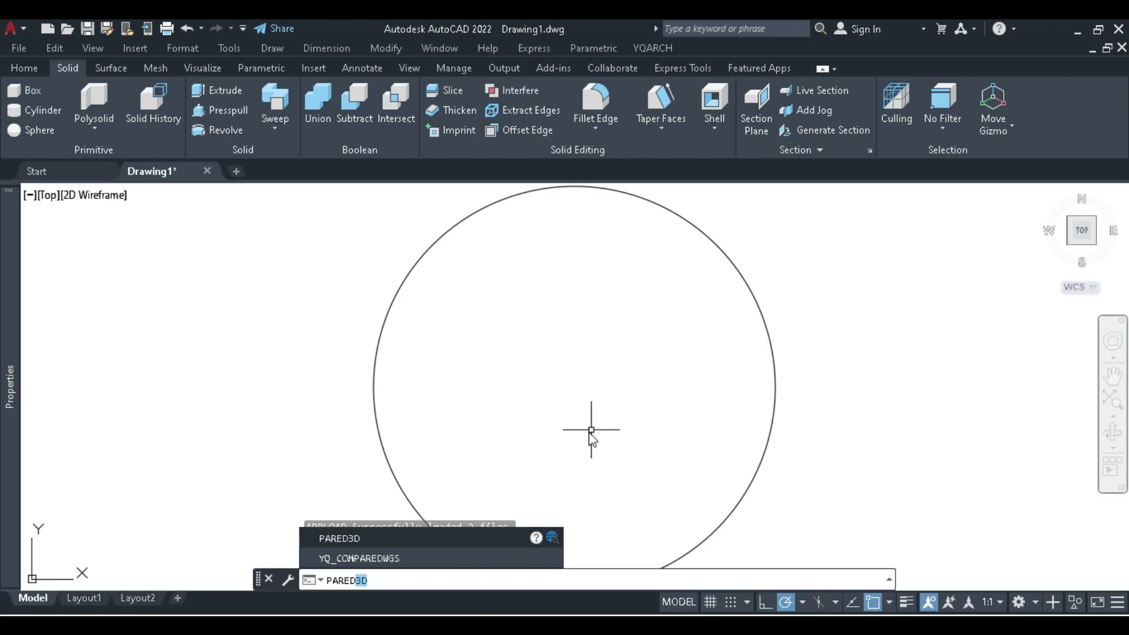
Run PARED3D with Datos enabled and the Ancho brick width edited
left_click(372, 539)
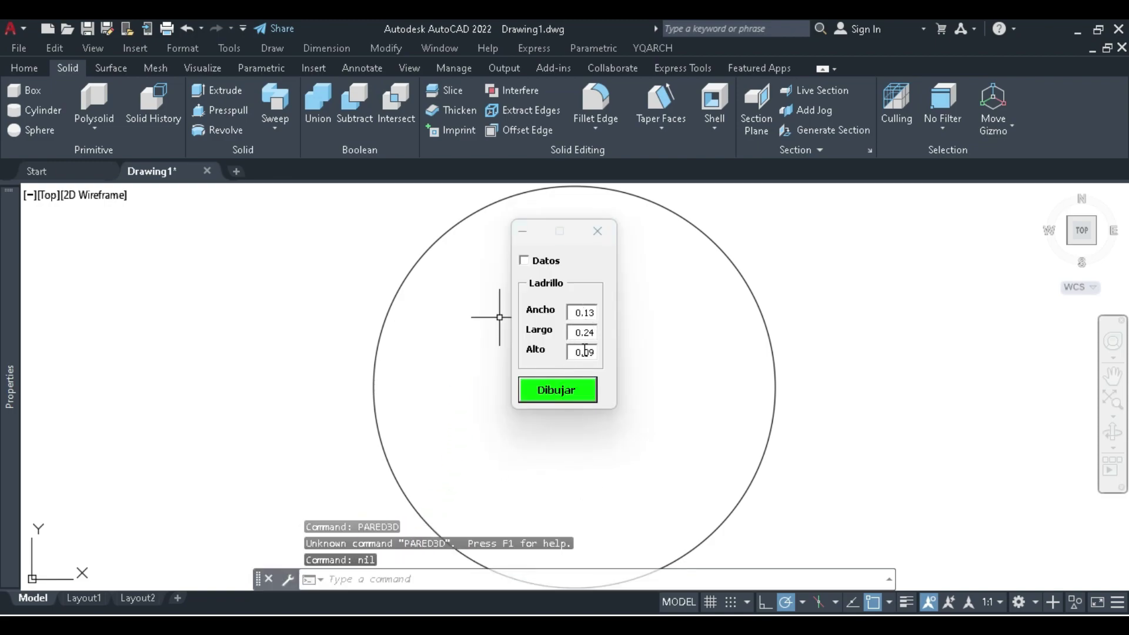
left_click(523, 260)
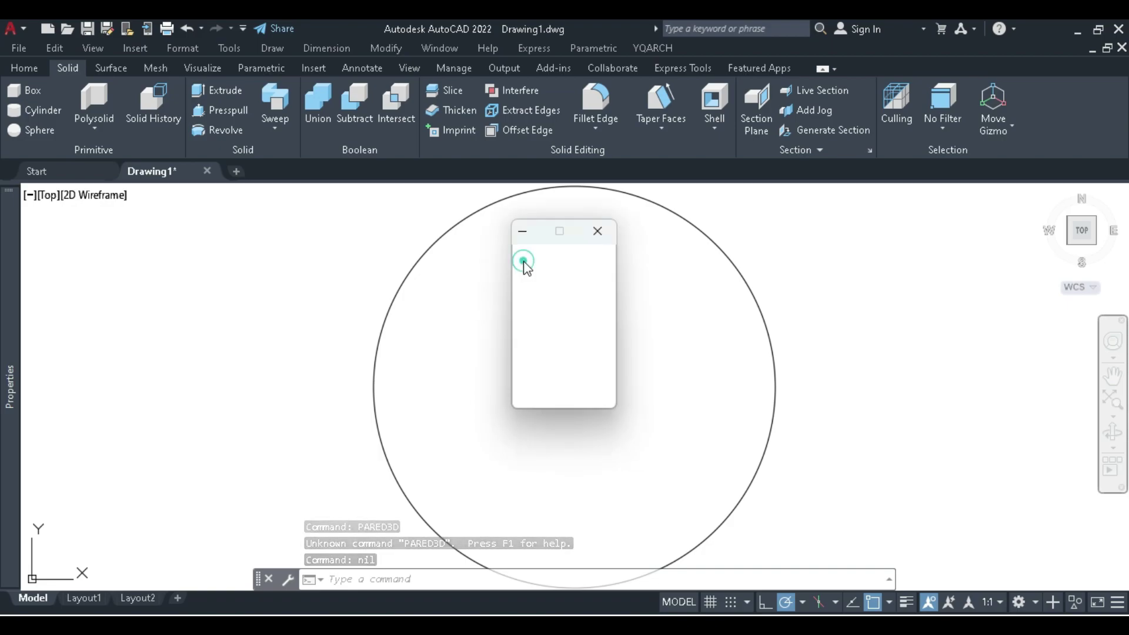
left_click(595, 316)
type("0.13")
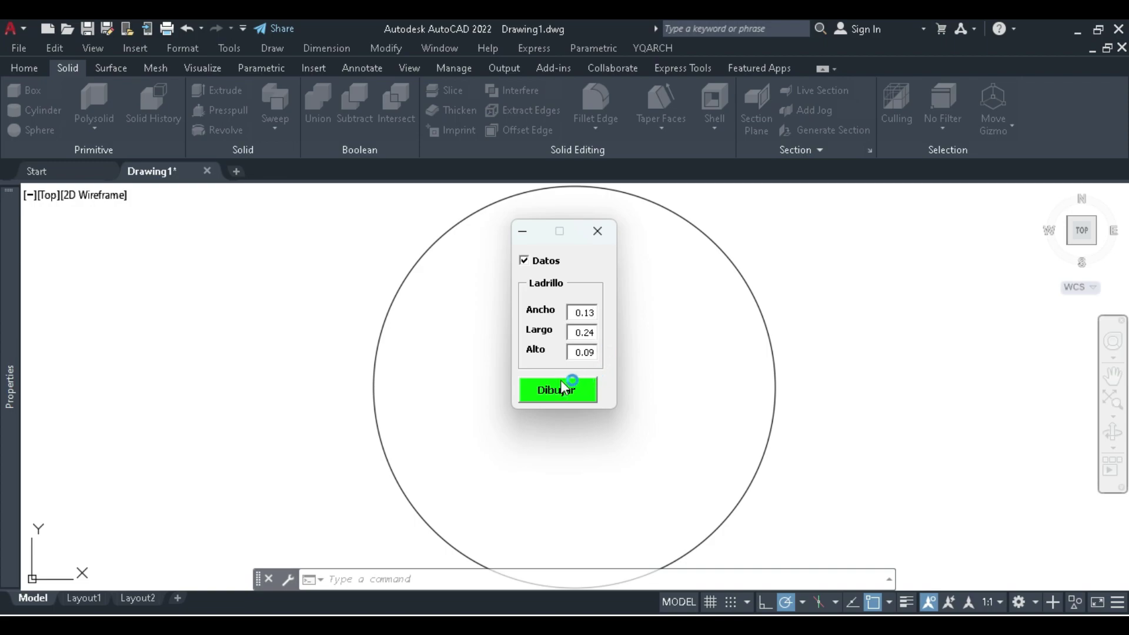
left_click(560, 390)
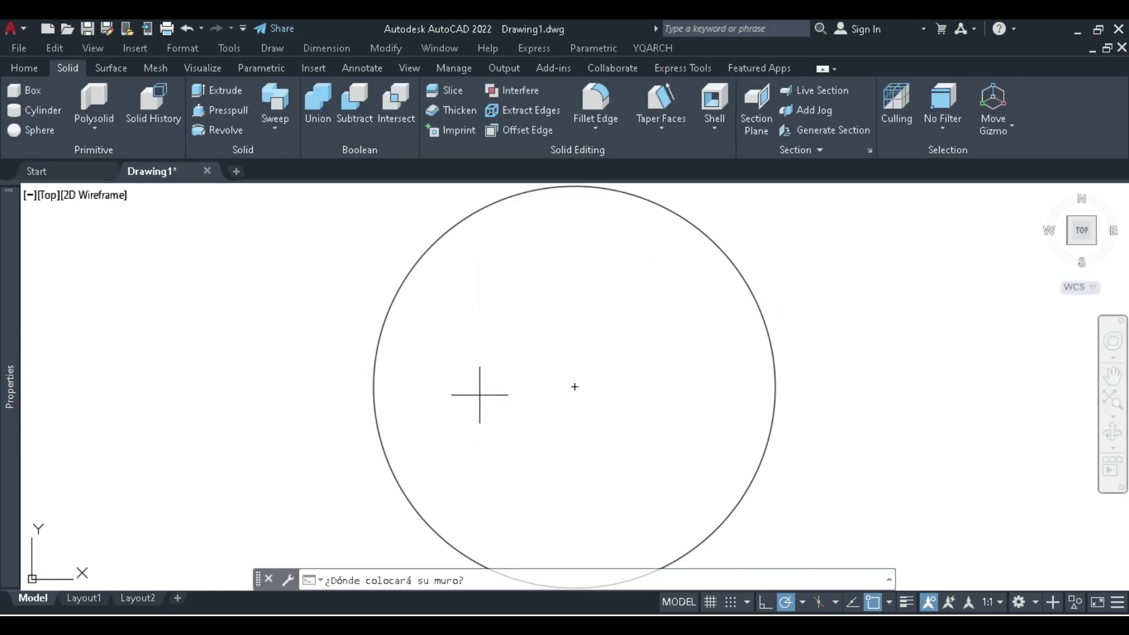
Draw a 2.4-high wall from the circle's left quadrant to its right quadrant
left_click(374, 386)
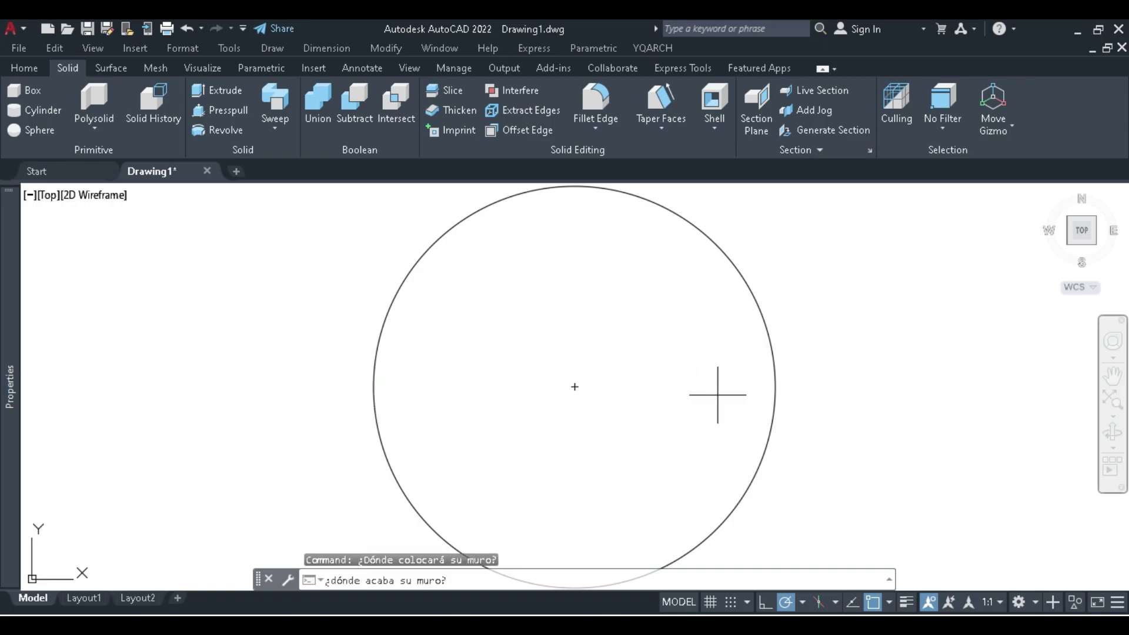
left_click(777, 389)
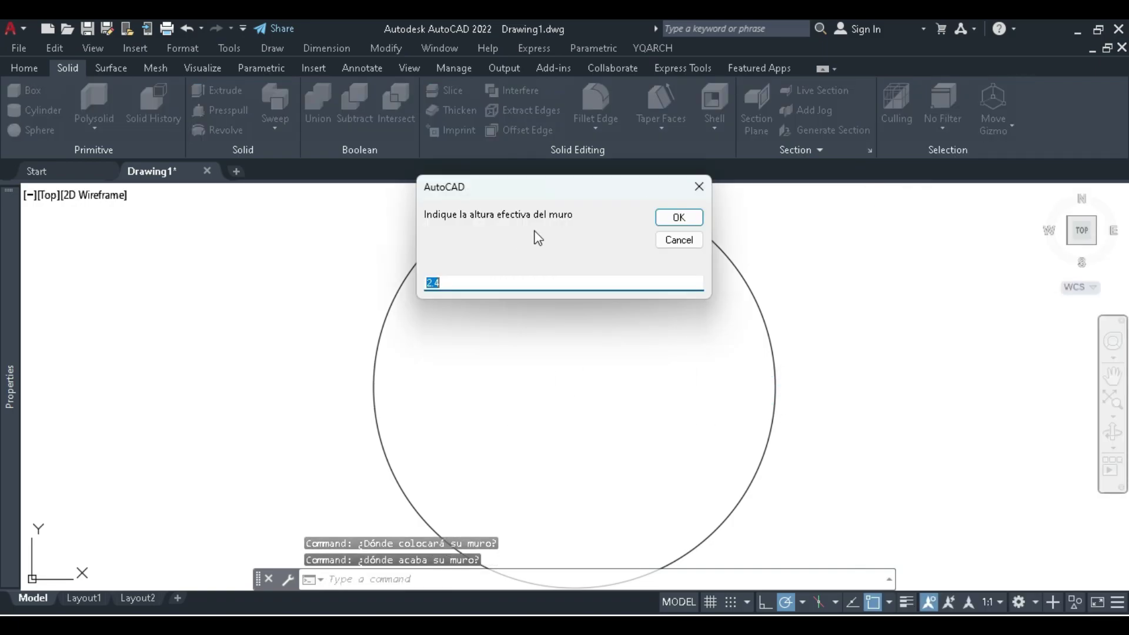
left_click(680, 217)
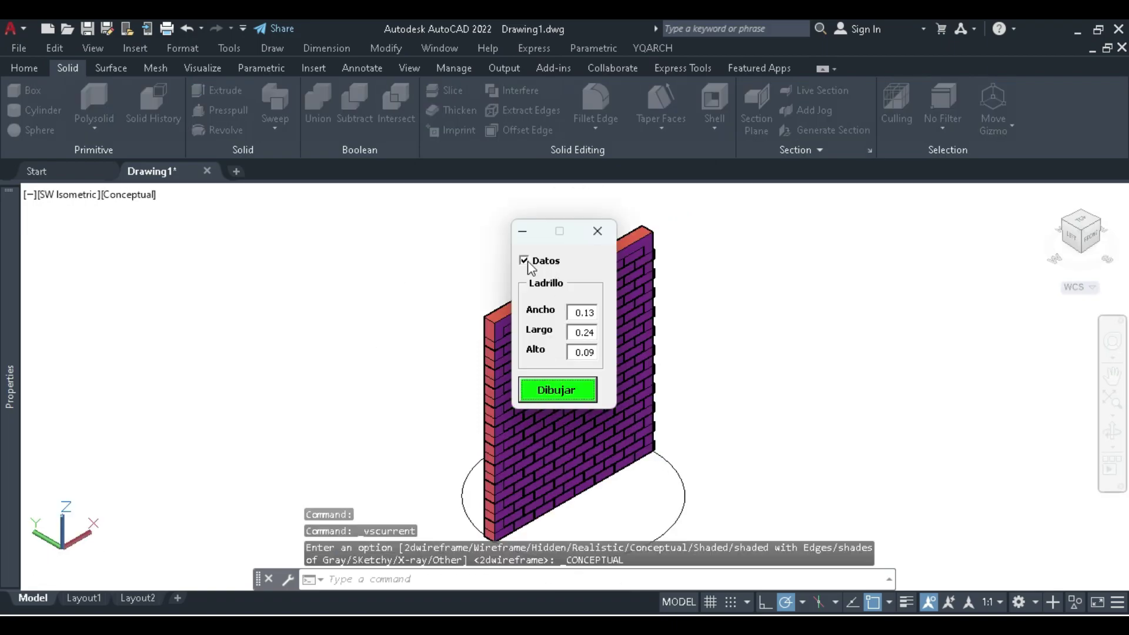
left_click(524, 261)
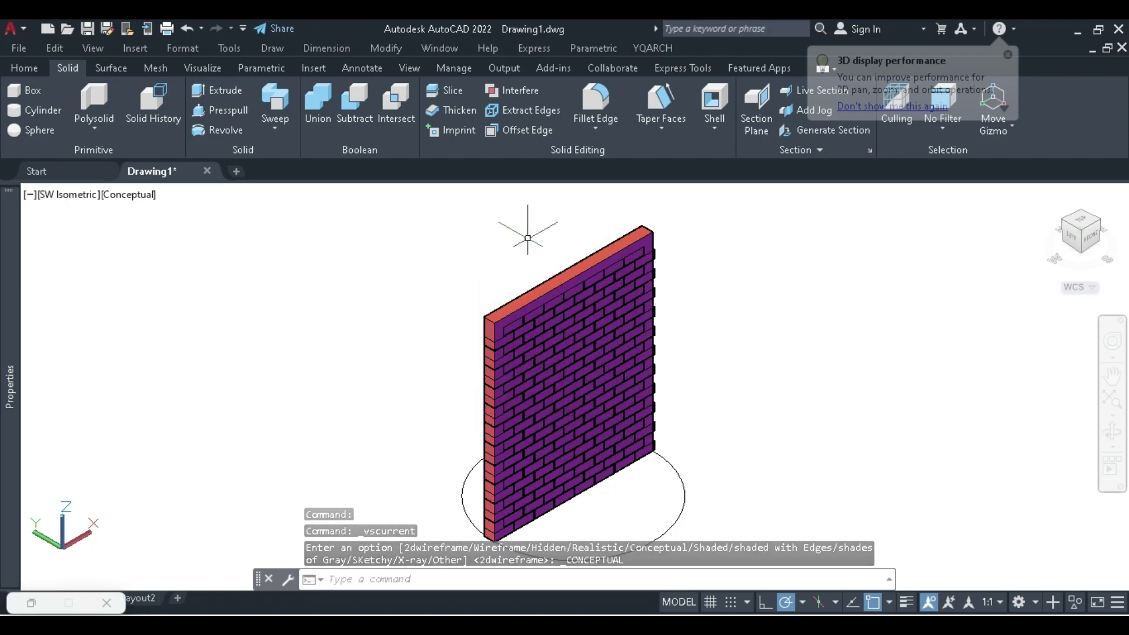
Orbit and zoom to inspect the brick wall from the front
left_click(1111, 432)
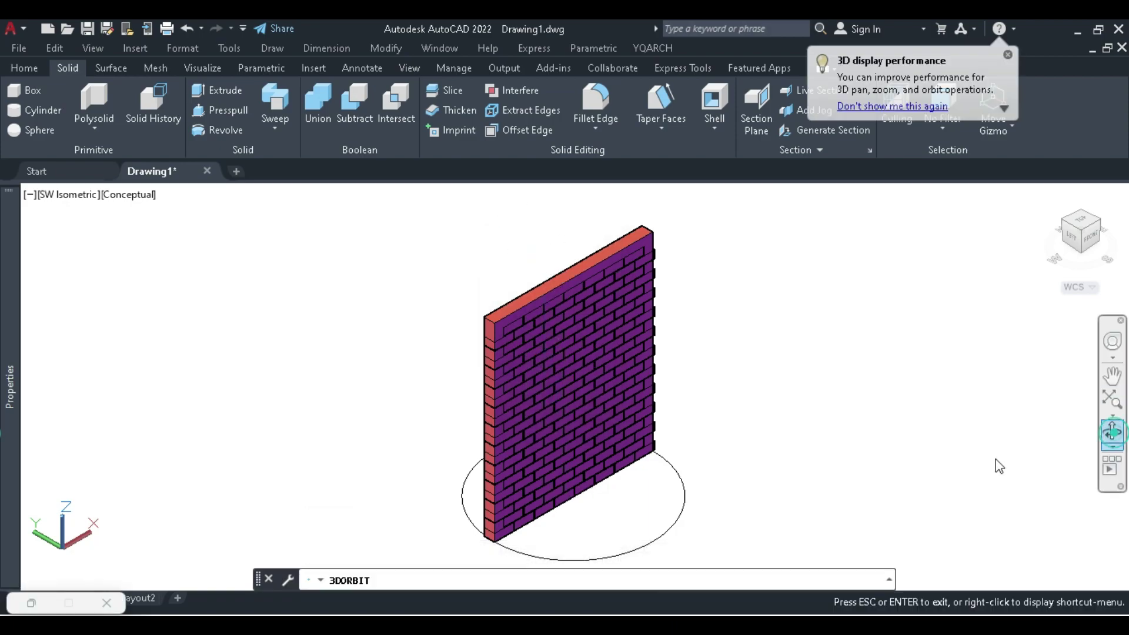
left_click_drag(630, 518, 564, 489)
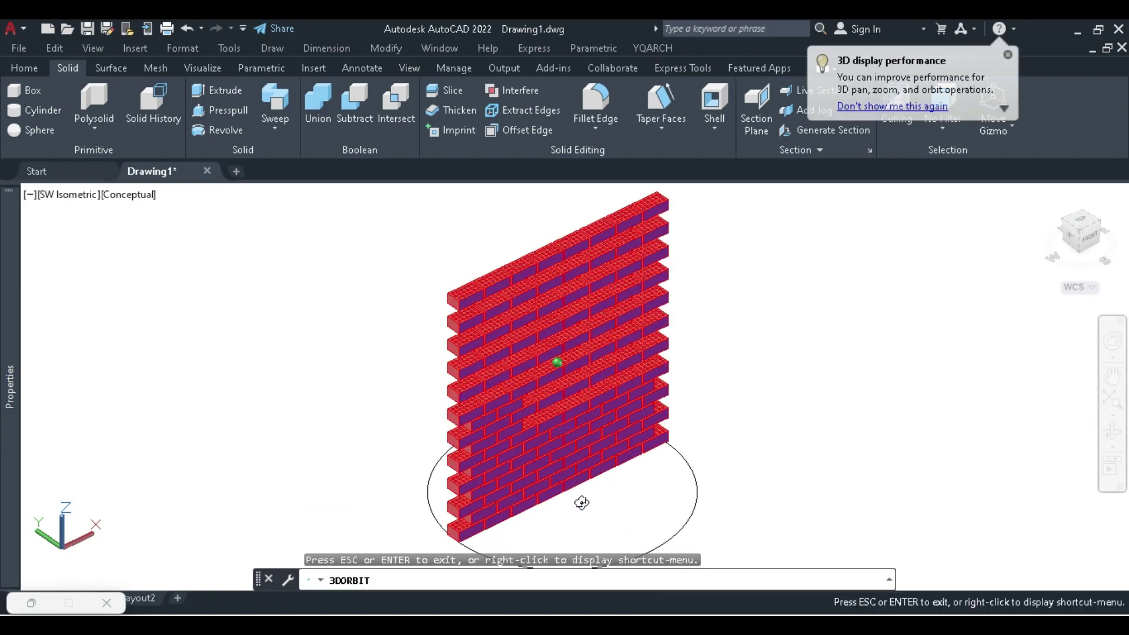
scroll(536, 468, "up", 2)
scroll(471, 491, "up", 3)
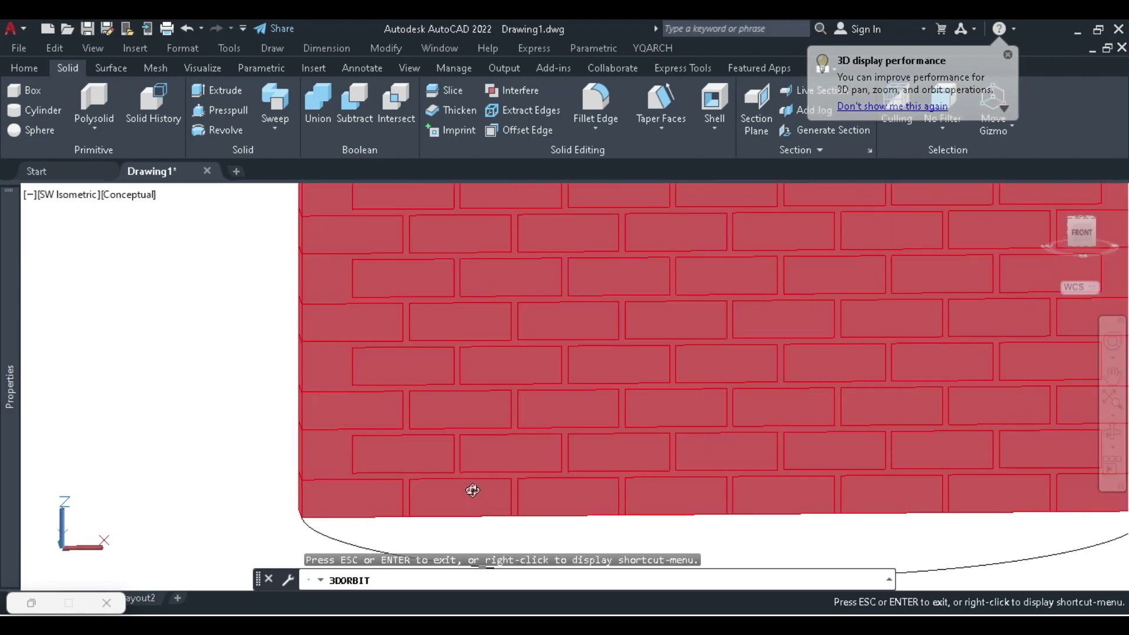
scroll(499, 459, "down", 3)
scroll(520, 446, "down", 2)
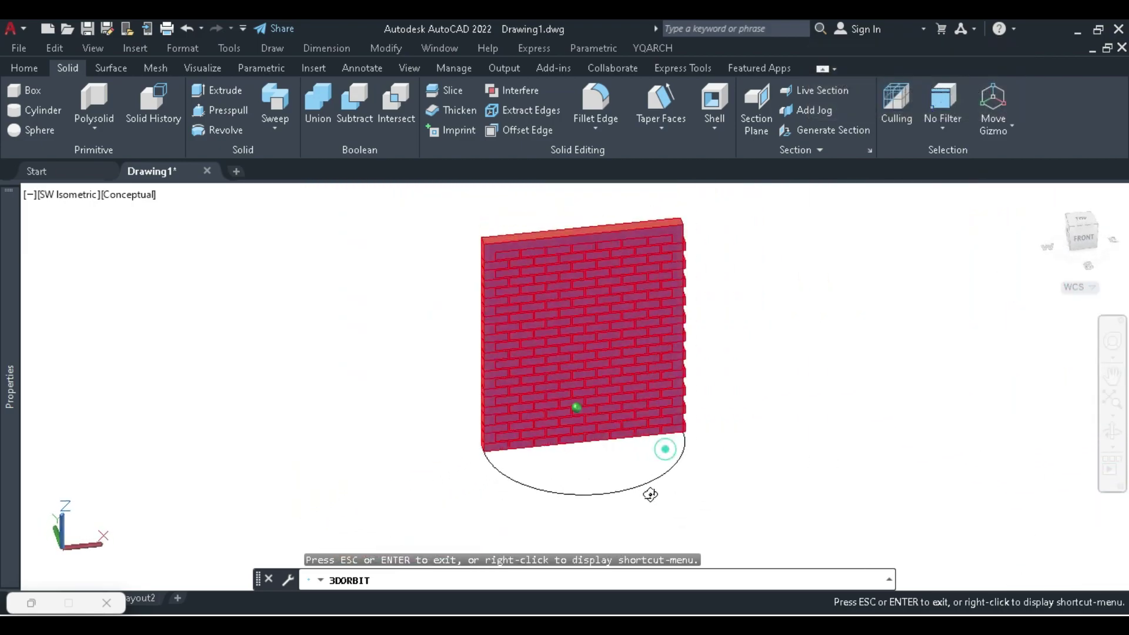
mouse_move(663, 448)
left_mouse_down()
mouse_move(695, 424)
mouse_move(678, 446)
left_mouse_up()
scroll(695, 423, "up", 2)
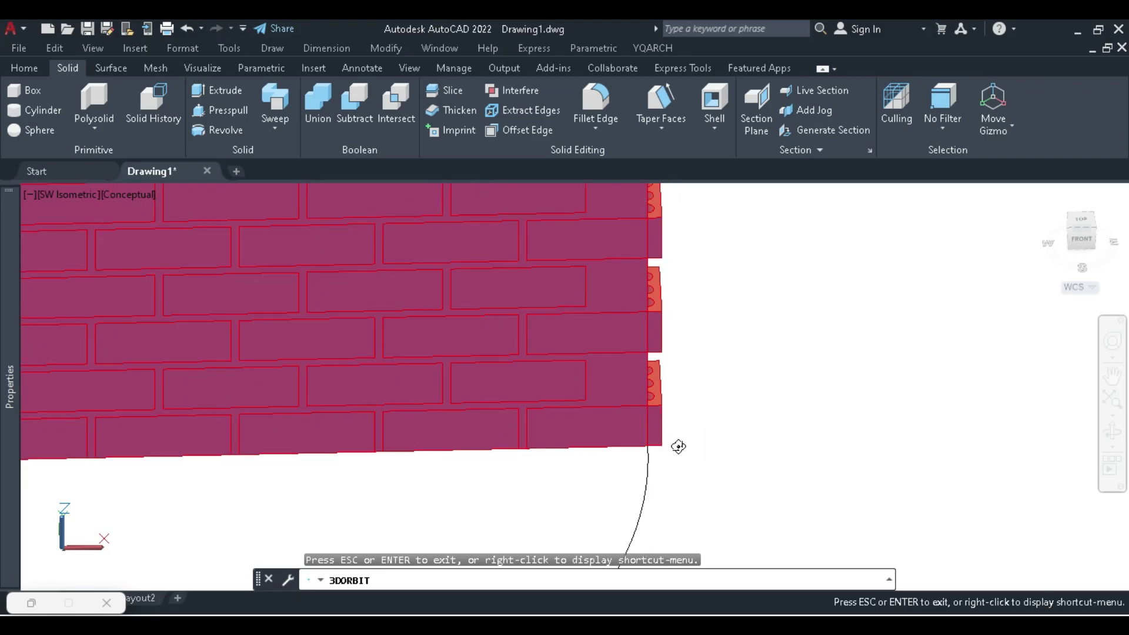
key("Escape")
Move a single perforated brick out beside the wall
left_click(657, 412)
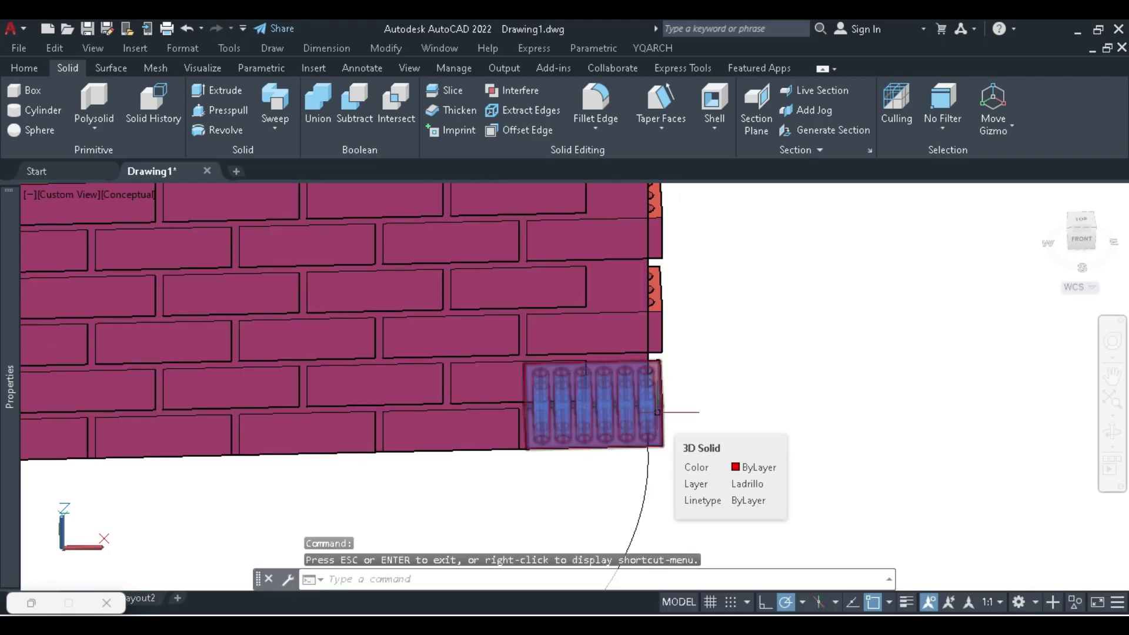
type("m")
key("Return")
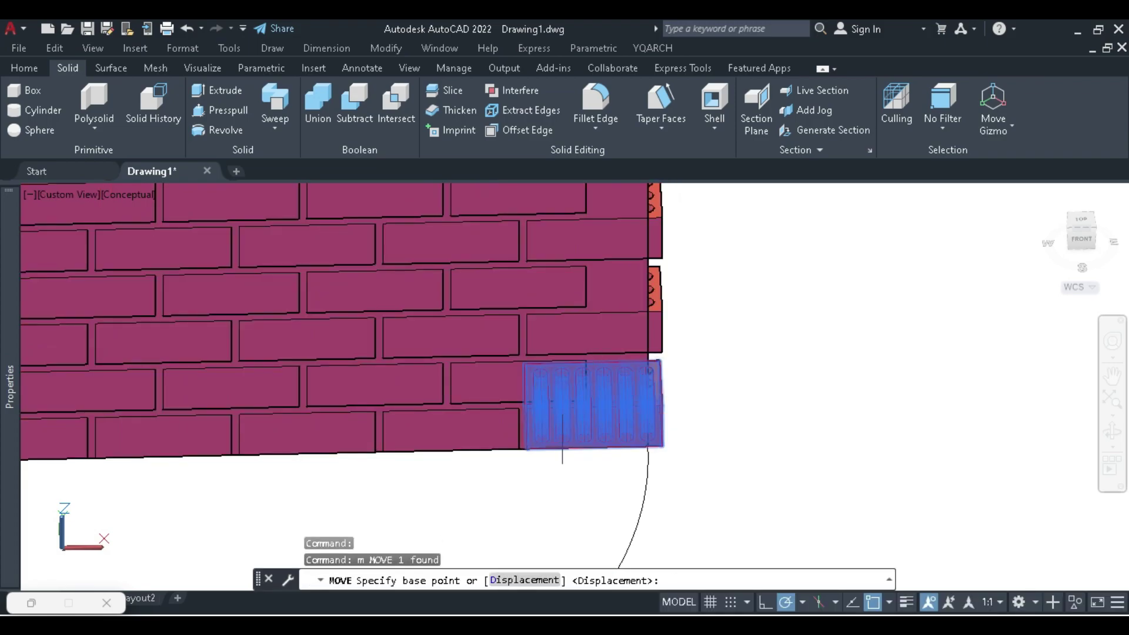
left_click(562, 458)
left_click(764, 468)
Orbit the wall and separate brick to an isometric angle and zoom in
scroll(621, 421, "down", 4)
scroll(742, 421, "up", 6)
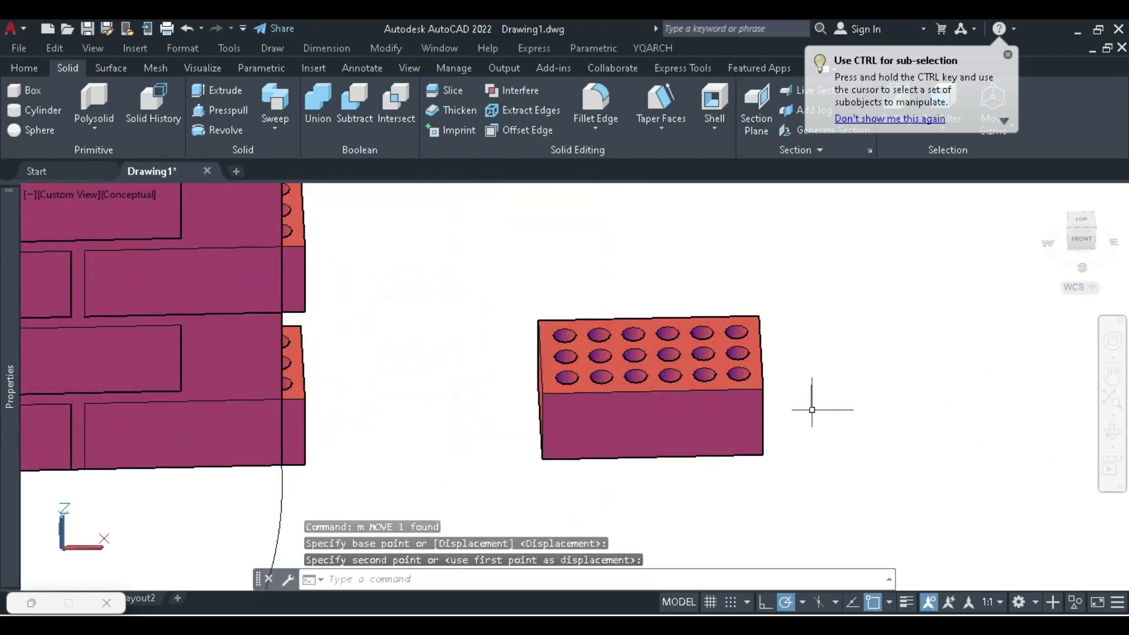
middle_click_drag(898, 439, 898, 439, "shift")
mouse_move(897, 439)
left_mouse_down()
mouse_move(632, 479)
mouse_move(635, 461)
left_mouse_up()
scroll(612, 453, "up", 3)
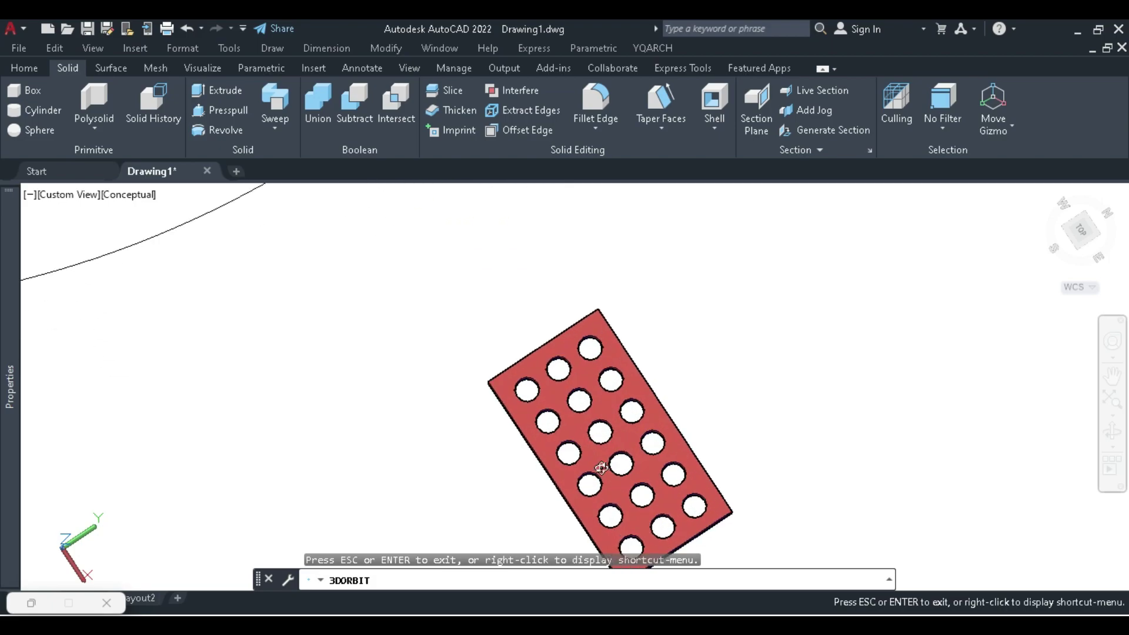
scroll(600, 447, "up", 3)
scroll(659, 405, "up", 3)
scroll(660, 405, "down", 2)
scroll(660, 408, "down", 1)
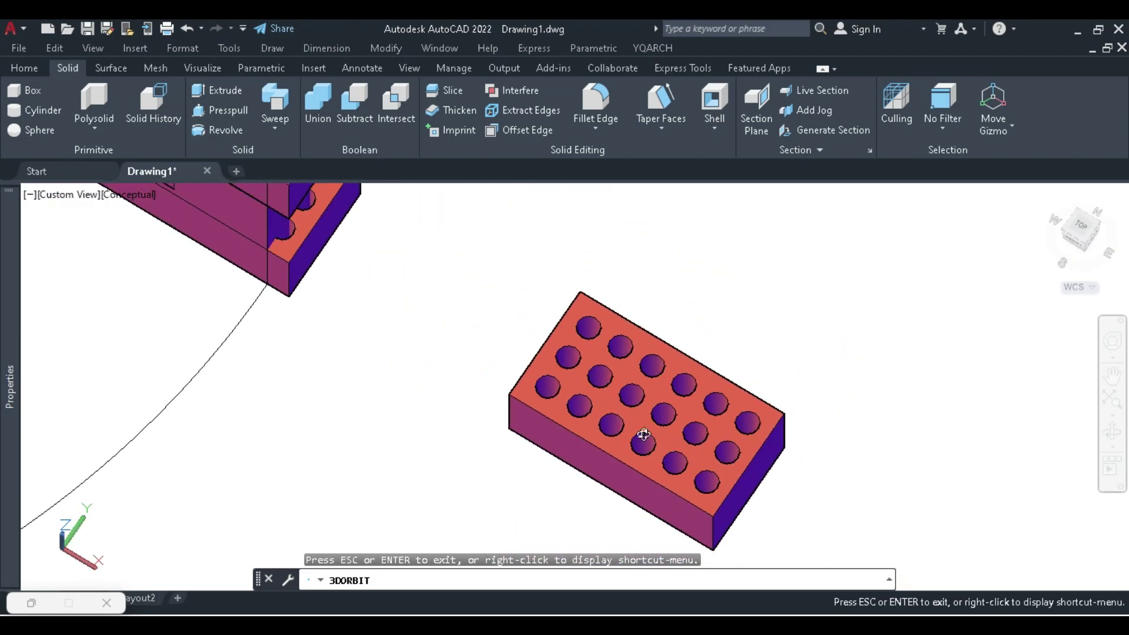
scroll(659, 408, "up", 2)
scroll(655, 407, "up", 3)
scroll(655, 406, "down", 2)
View the brick from front-top and the wall obliquely and from the front
mouse_move(588, 399)
left_mouse_down()
mouse_move(592, 383)
mouse_move(629, 378)
left_mouse_up()
scroll(619, 448, "down", 2)
scroll(620, 449, "down", 4)
mouse_move(620, 448)
left_mouse_down()
mouse_move(509, 385)
mouse_move(546, 383)
mouse_move(617, 335)
mouse_move(477, 439)
left_mouse_up()
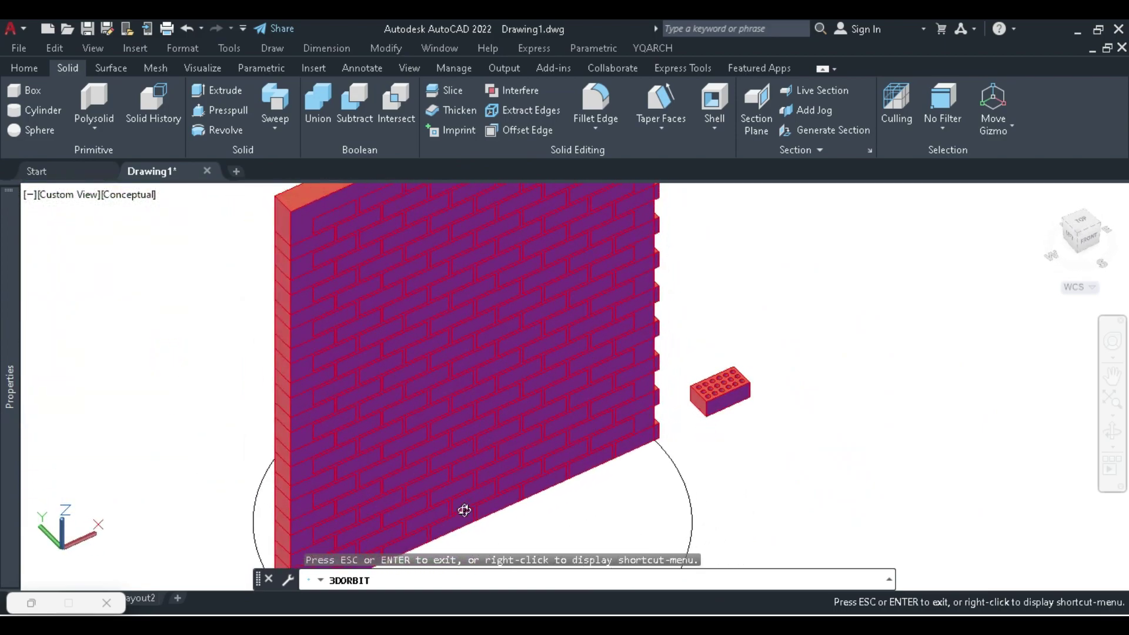
scroll(465, 509, "up", 3)
mouse_move(486, 509)
left_mouse_down()
mouse_move(496, 473)
mouse_move(536, 473)
left_mouse_up()
scroll(536, 474, "up", 3)
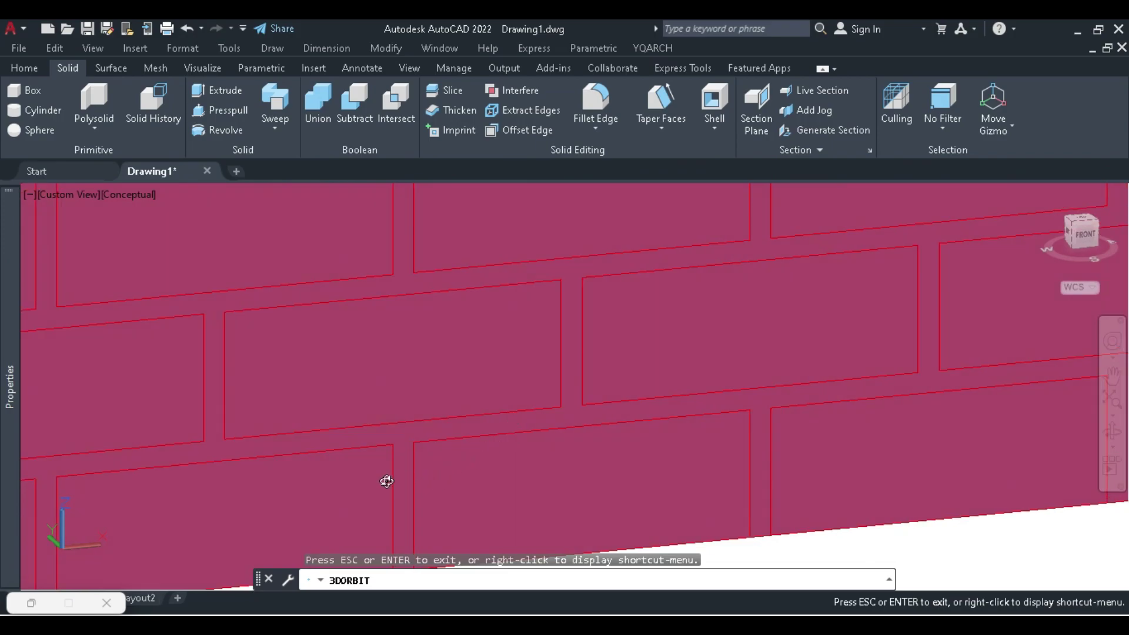
scroll(405, 485, "down", 2)
scroll(416, 474, "down", 2)
scroll(423, 459, "down", 2)
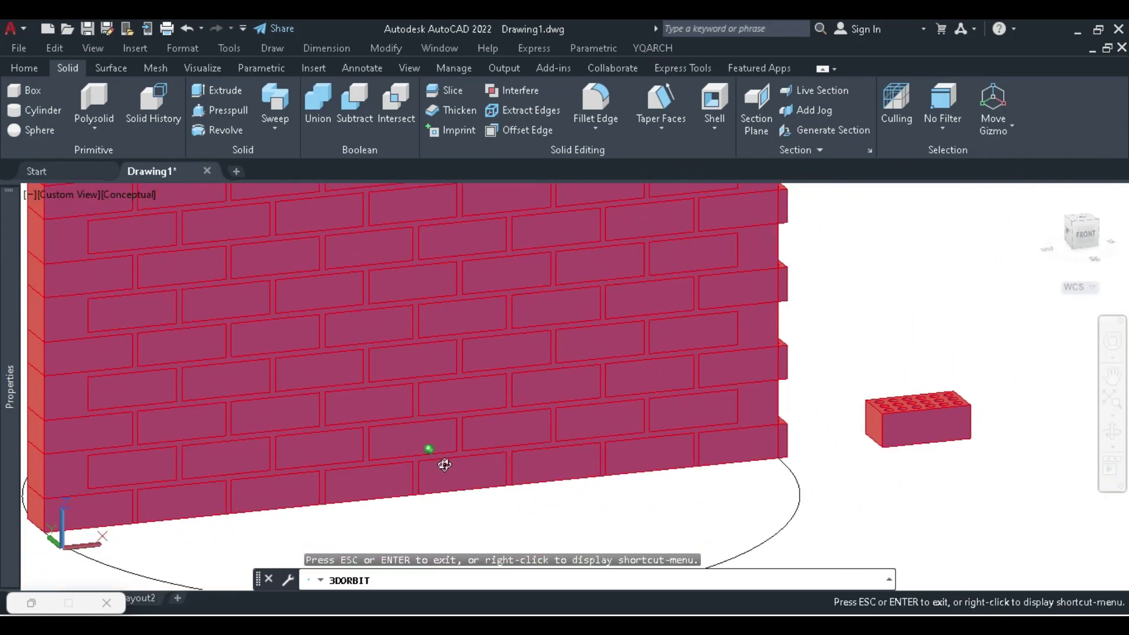
scroll(441, 461, "down", 2)
key("Escape")
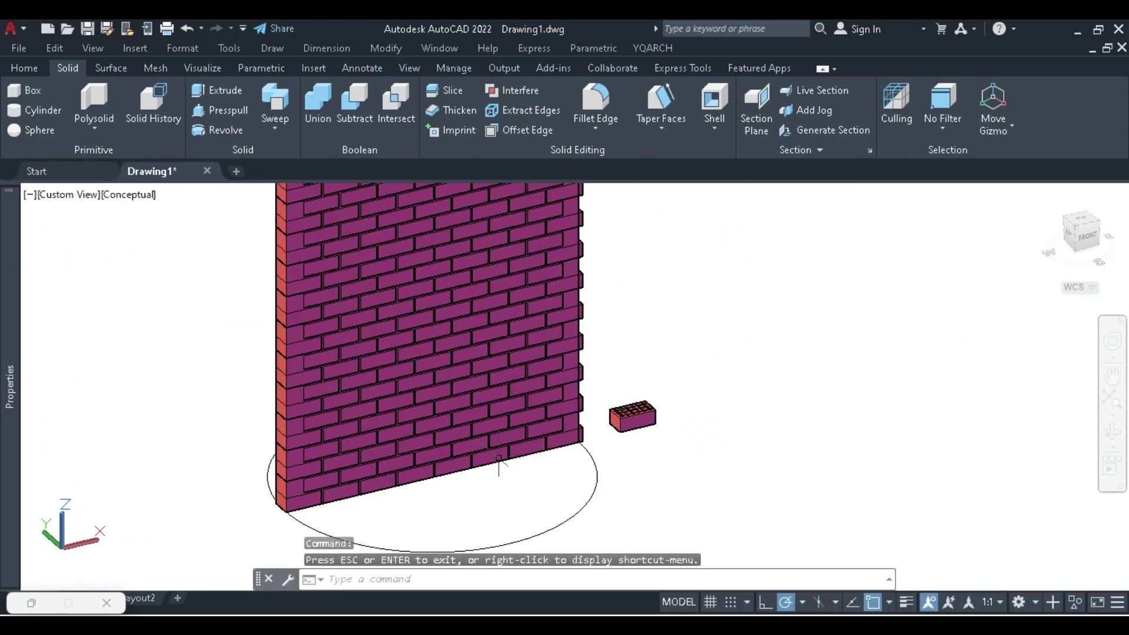
Switch to plan view of the current UCS and erase the old wall and brick
type("plan")
key("Return")
type("c")
key("Return")
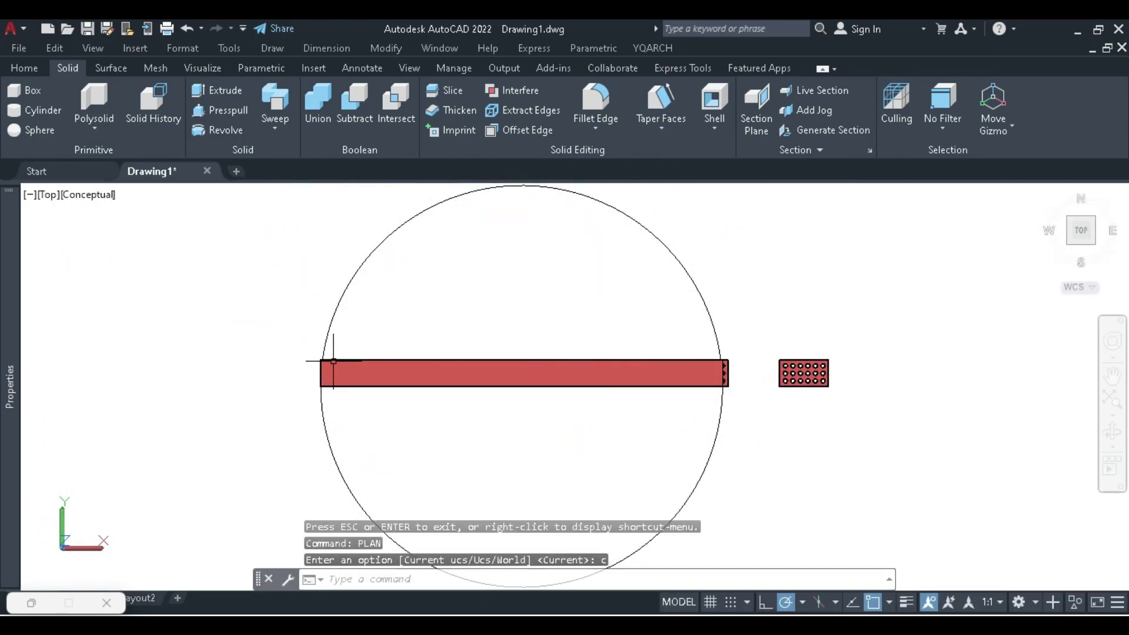
left_click(288, 320)
left_click(994, 497)
key("Delete")
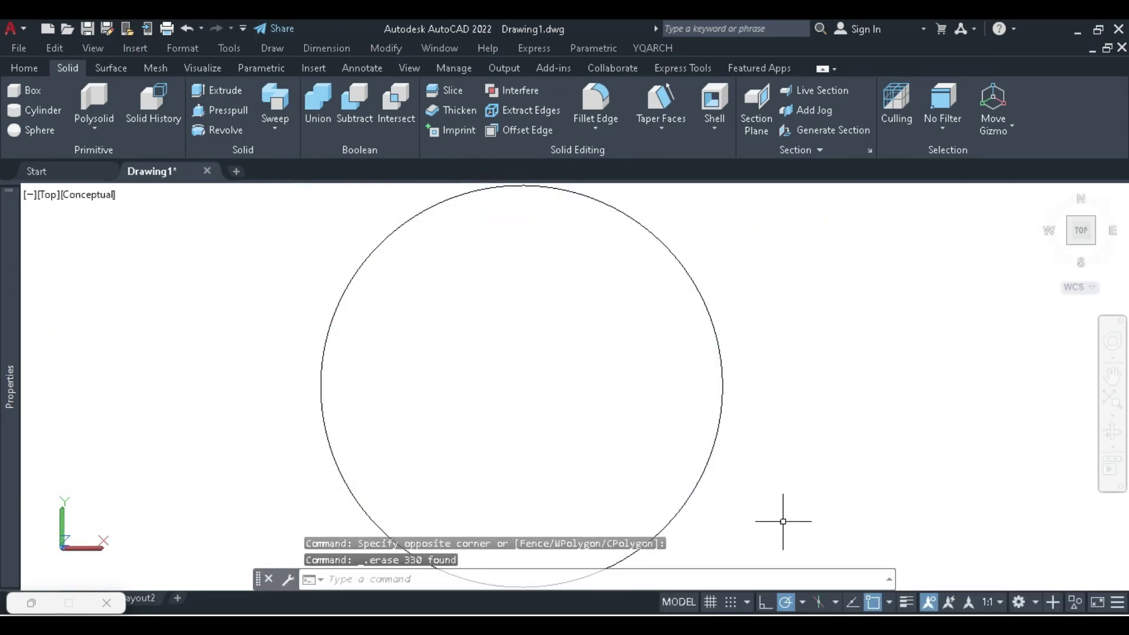
Reopen the Ladrillo dialog with Datos on and new brick dimensions entered
left_click(31, 603)
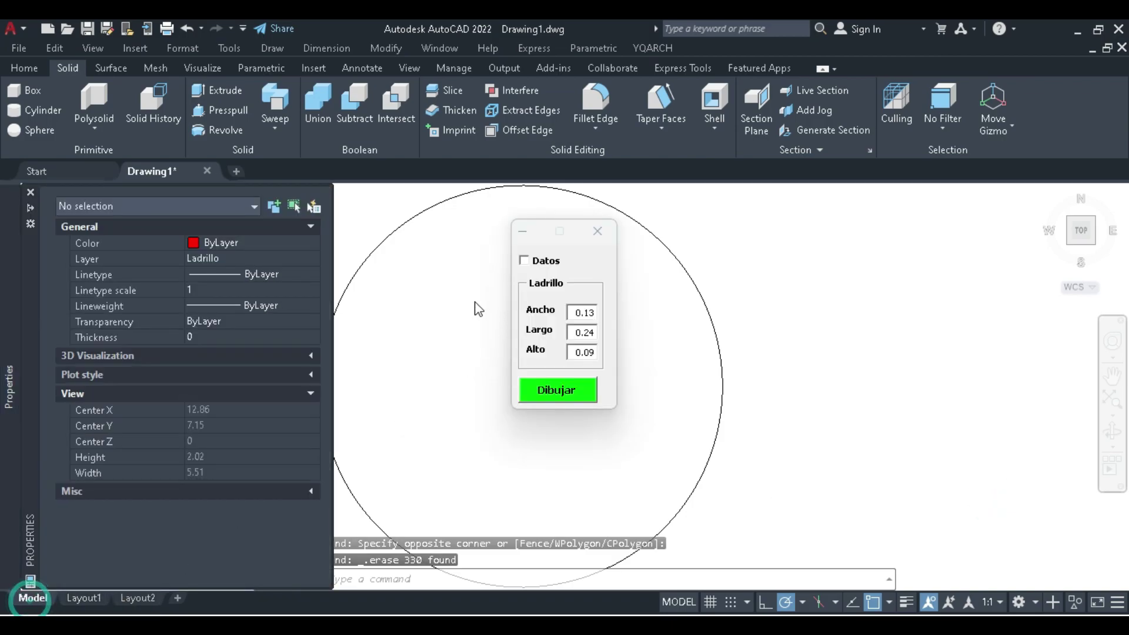
left_click(523, 260)
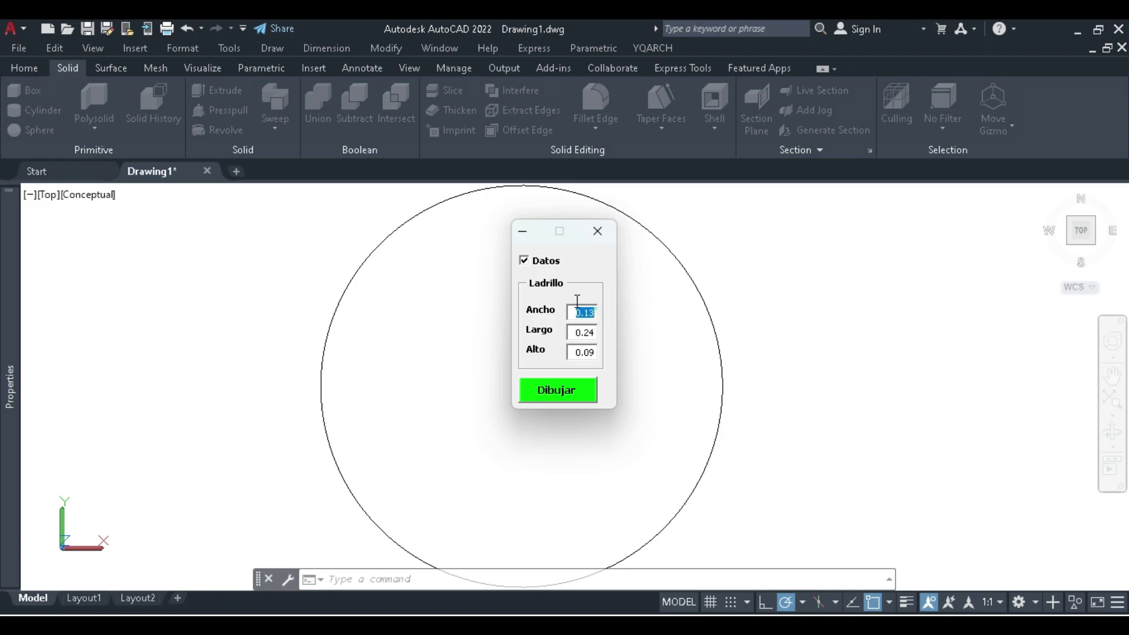
type(".2")
type(".")
Draw a 1.2-high wall from the circle's left quadrant to its centre
left_click(562, 391)
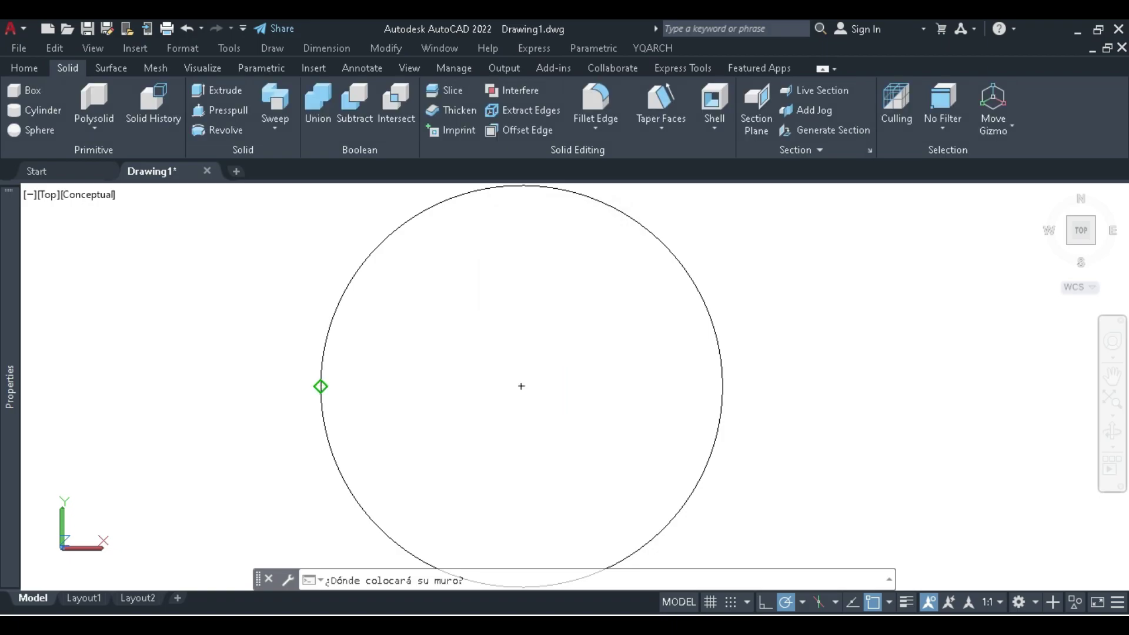
left_click(320, 386)
left_click(521, 386)
type("1.2")
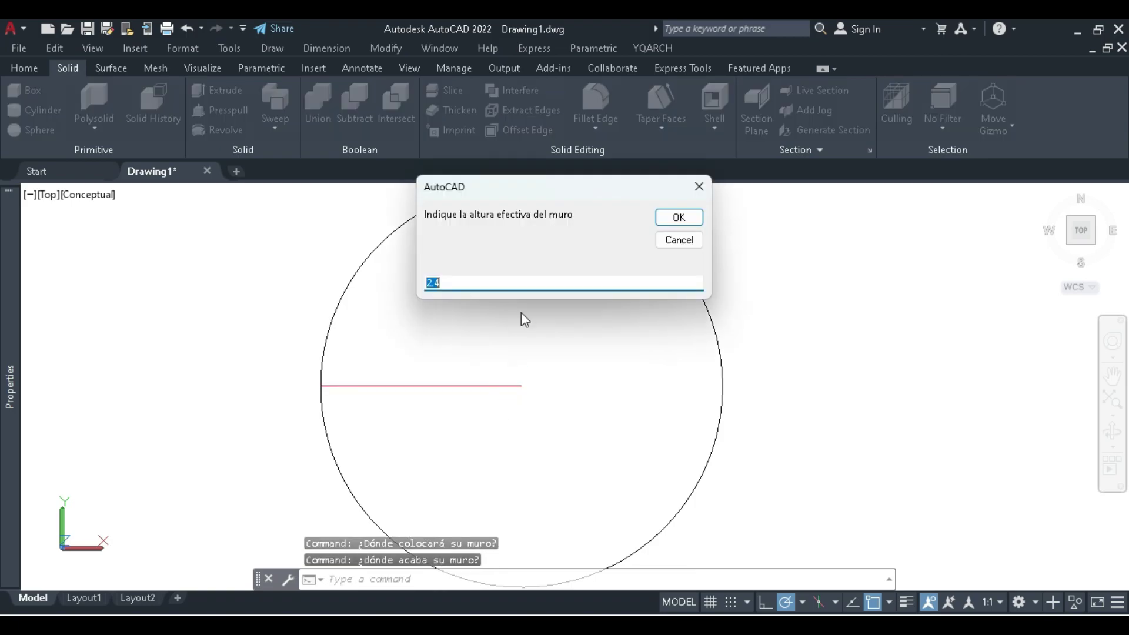
left_click(679, 218)
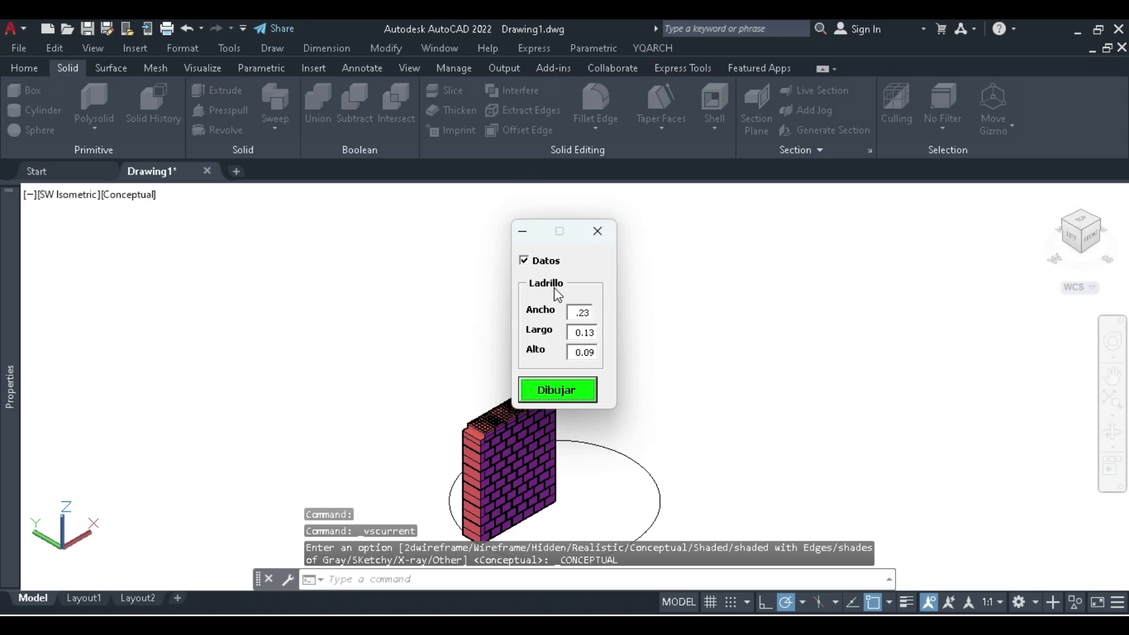
Clear Datos to dismiss the Ladrillo brick dimensions dialog
left_click(524, 261)
left_click(523, 260)
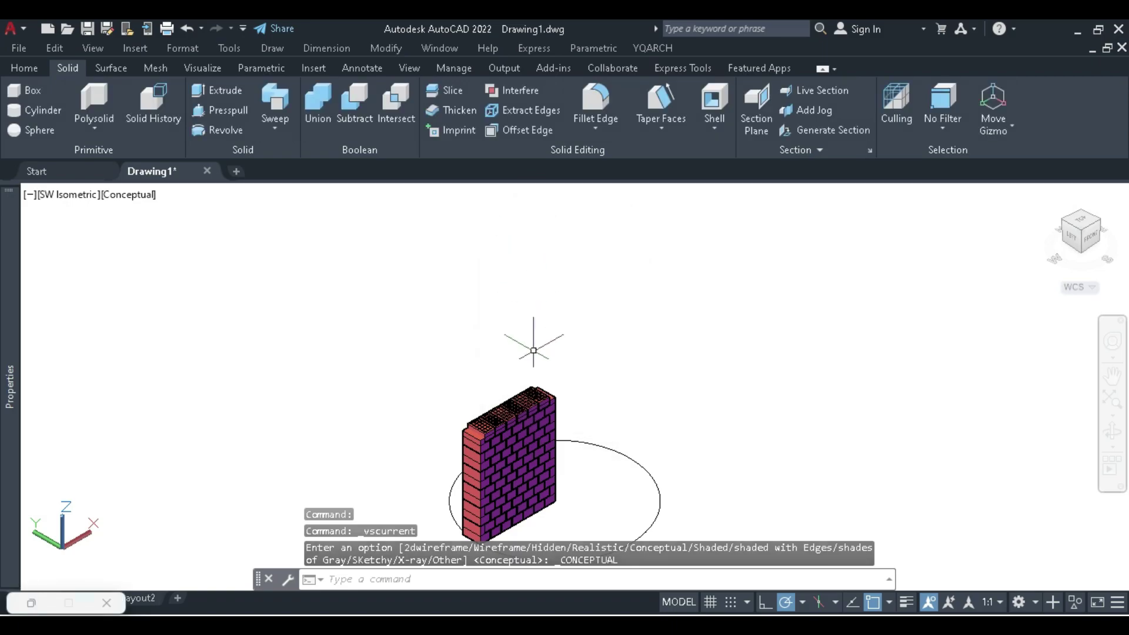
scroll(526, 346, "down", 2)
Inspect the 1.2-high wall's long face, end face and perforated top bricks
left_click(1111, 434)
mouse_move(658, 542)
left_mouse_down()
mouse_move(553, 493)
mouse_move(549, 478)
mouse_move(555, 532)
left_mouse_up()
scroll(535, 433, "up", 3)
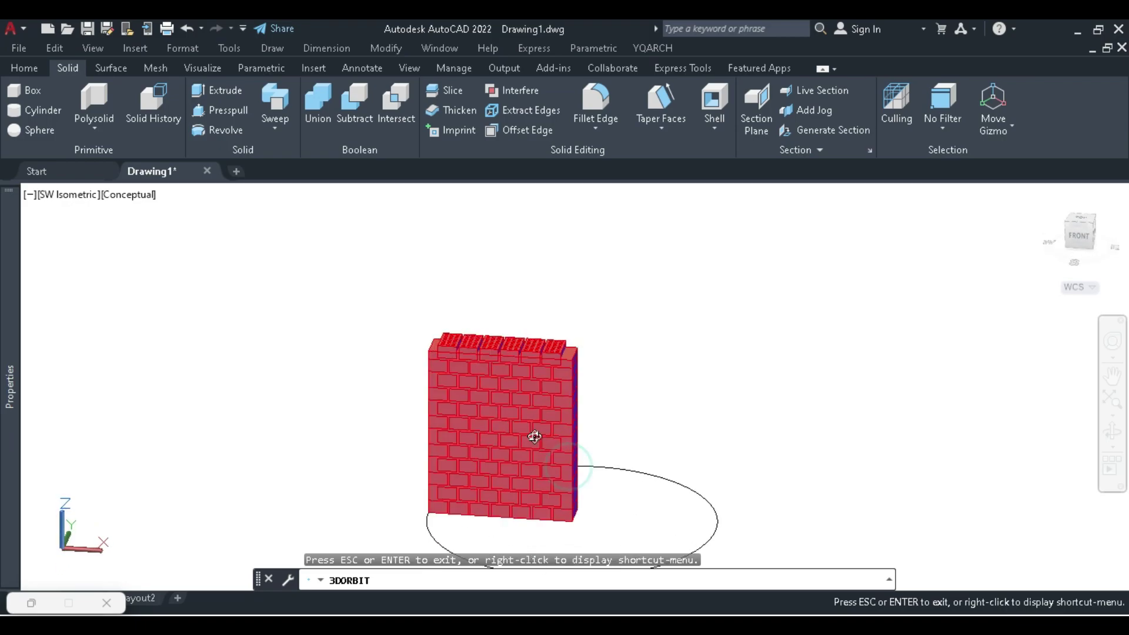
scroll(415, 282, "up", 5)
scroll(409, 278, "up", 1)
scroll(403, 275, "down", 3)
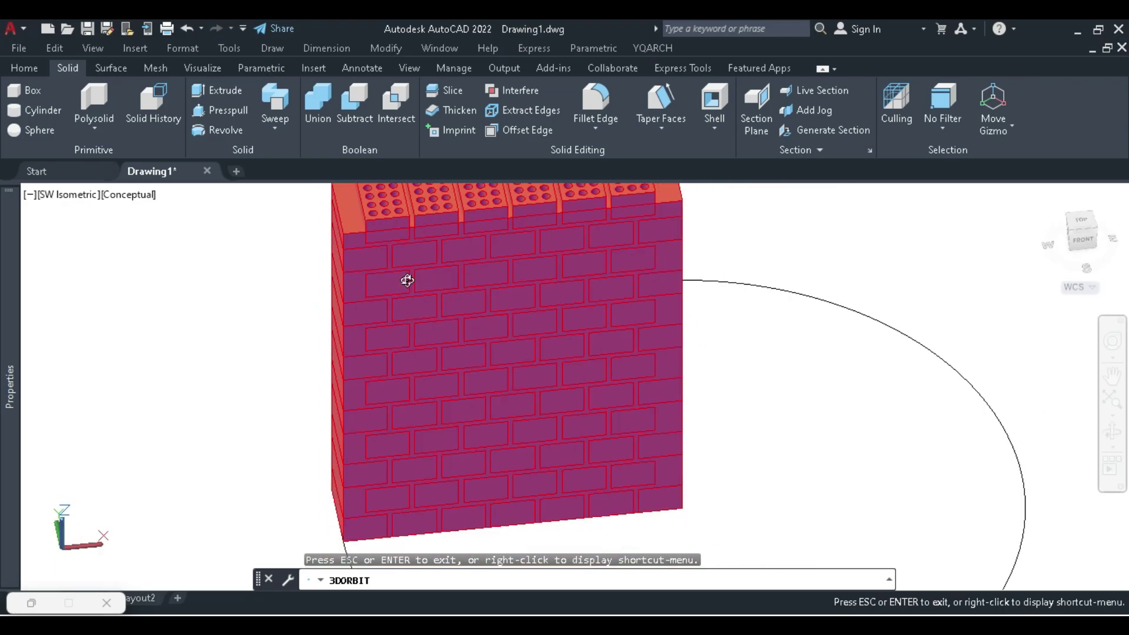
mouse_move(503, 335)
left_mouse_down()
mouse_move(516, 262)
mouse_move(564, 452)
mouse_move(499, 342)
mouse_move(512, 317)
mouse_move(512, 397)
mouse_move(516, 373)
mouse_move(531, 433)
mouse_move(577, 410)
mouse_move(565, 288)
mouse_move(529, 277)
mouse_move(607, 295)
mouse_move(597, 350)
mouse_move(557, 352)
mouse_move(535, 420)
mouse_move(551, 377)
left_mouse_up()
key("Escape")
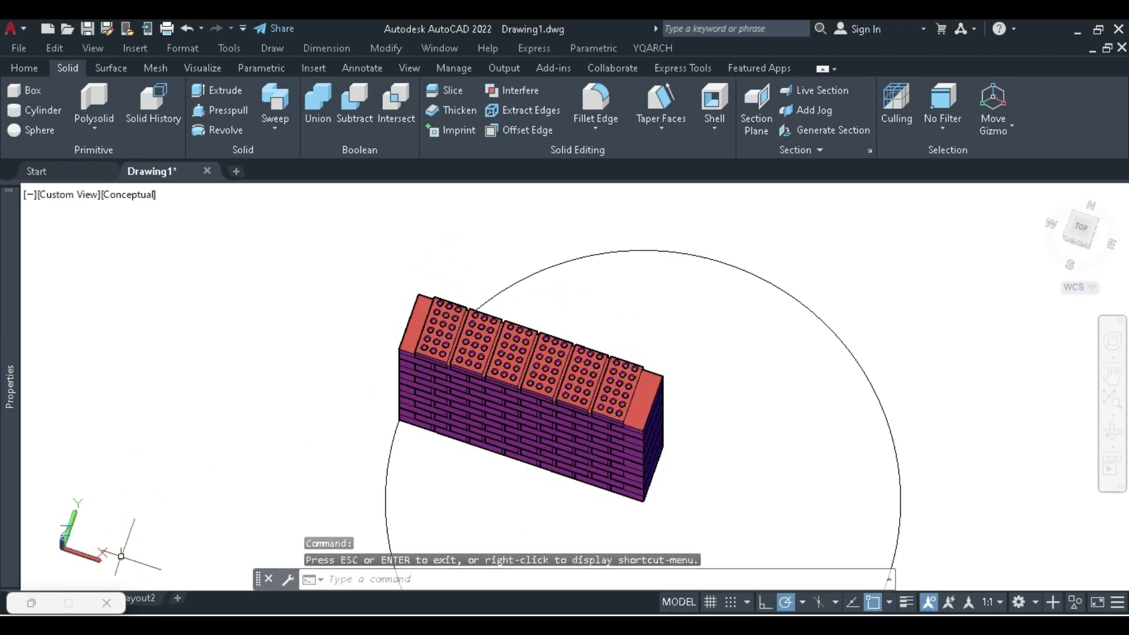
scroll(411, 445, "down", 2)
scroll(448, 453, "up", 1)
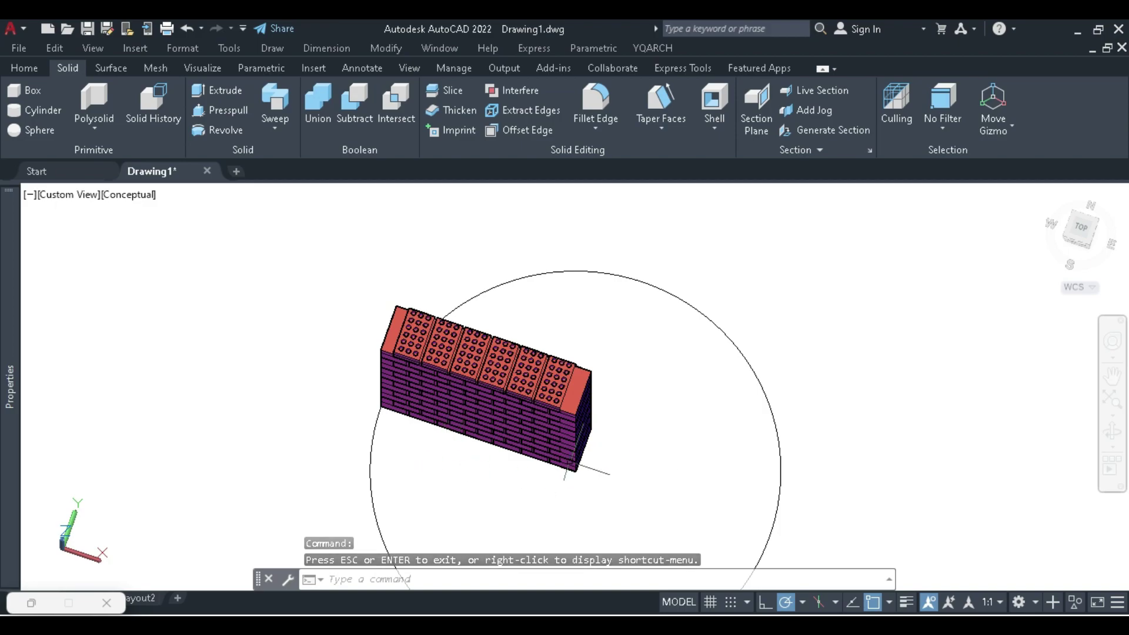
scroll(470, 441, "down", 4)
scroll(460, 448, "up", 3)
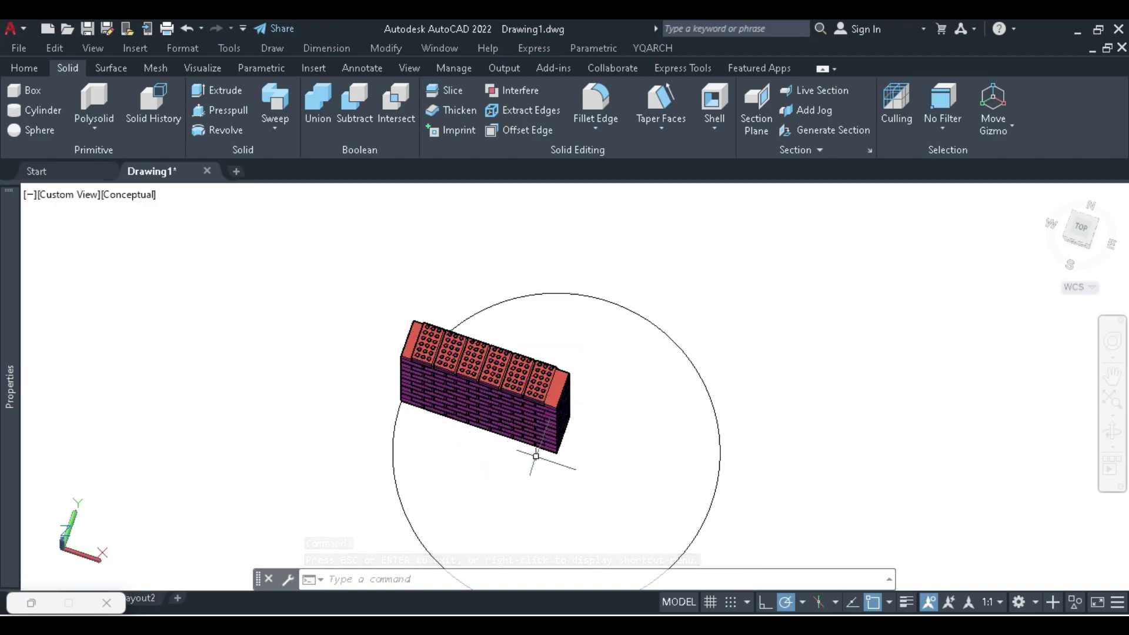